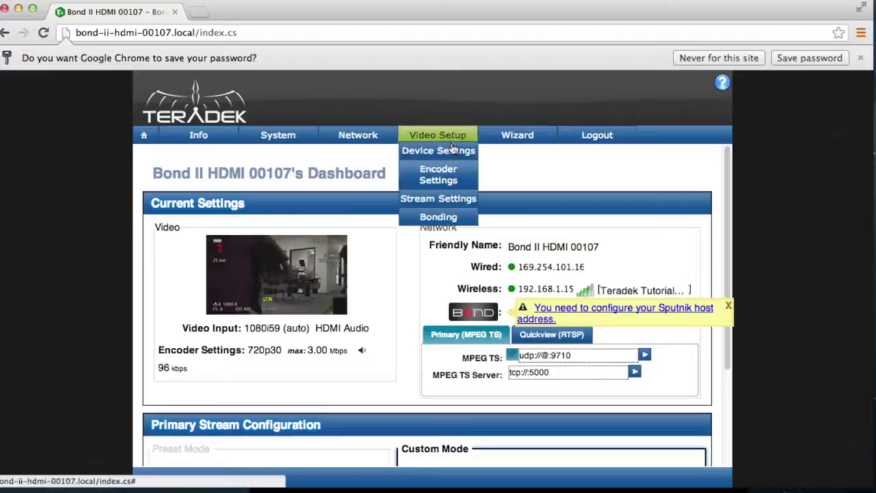
Step: Apply Sputnik bonding on port 5111 over TCP and set stream mode to MPEG Transport Stream
{"action": "left_click", "coordinate": [454, 200]}
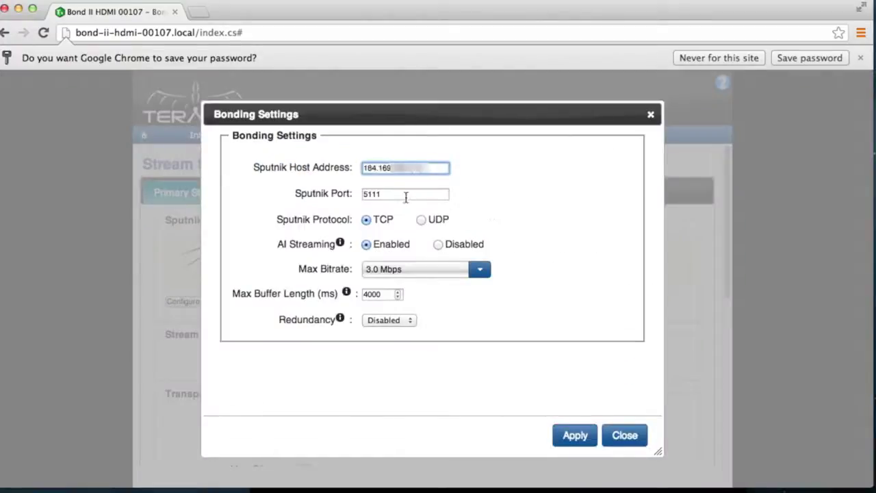
{"action": "left_click", "coordinate": [406, 197]}
{"action": "left_click", "coordinate": [404, 196]}
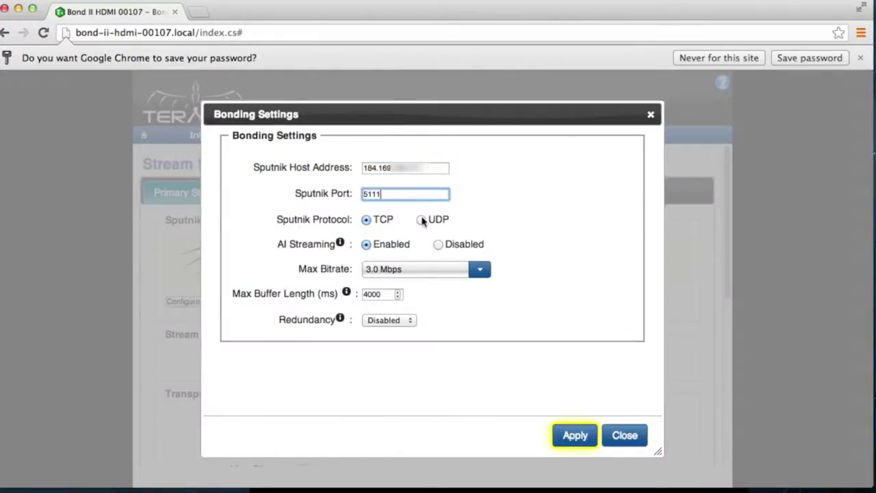
{"action": "left_click", "coordinate": [421, 220]}
{"action": "left_click", "coordinate": [367, 220]}
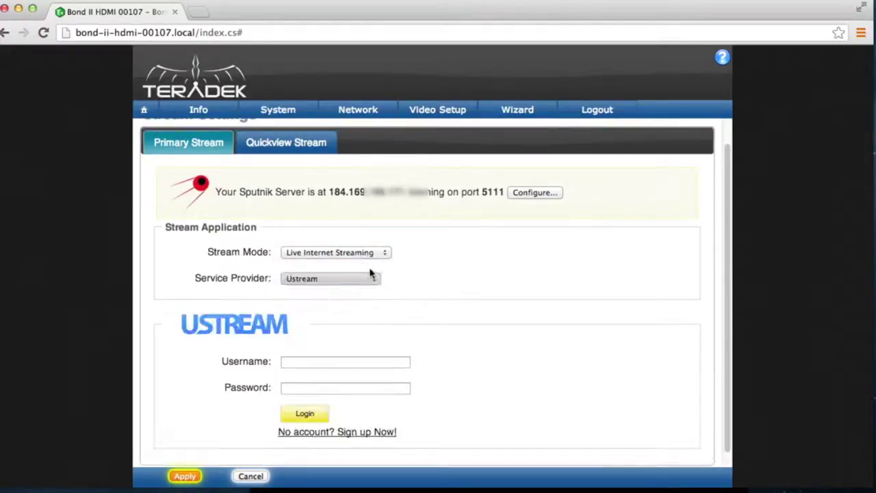
{"action": "left_click", "coordinate": [372, 253]}
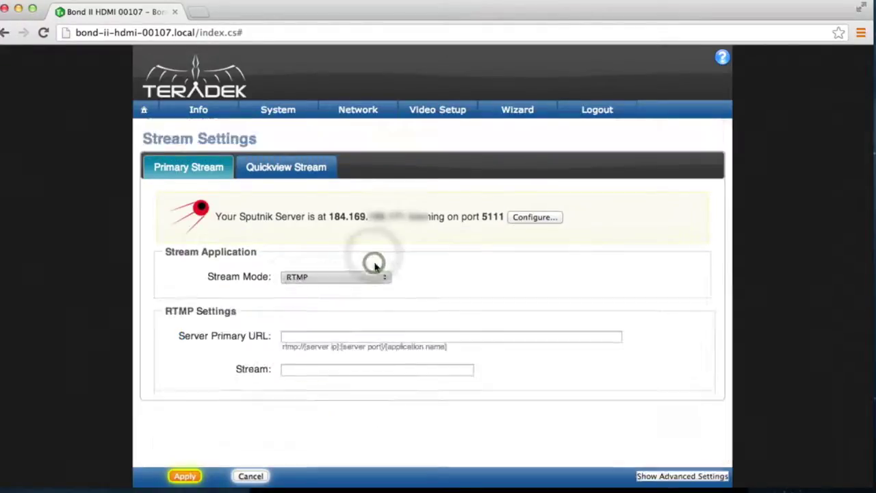
{"action": "left_click", "coordinate": [365, 276]}
{"action": "left_click", "coordinate": [366, 252]}
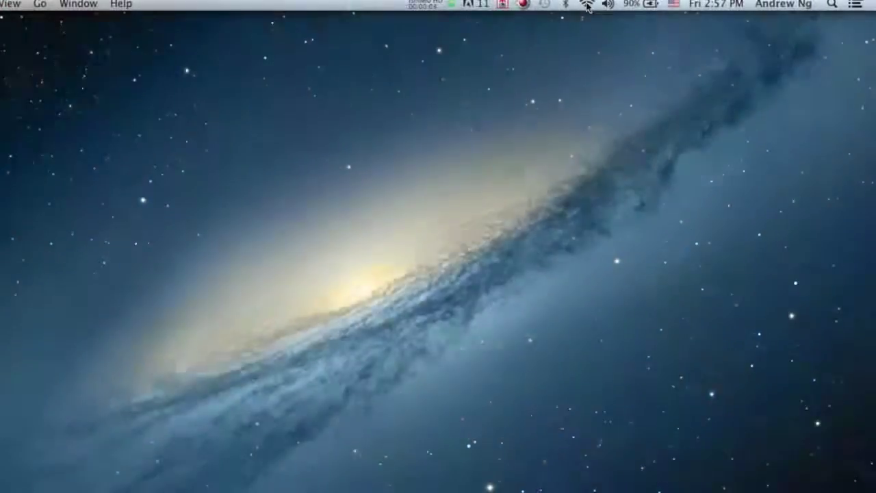
Step: Confirm Wi-Fi is on Teradek Tutorials 5GHz, then launch TeraCentral via a Spotlight search for 'tera'
{"action": "left_click", "coordinate": [588, 5]}
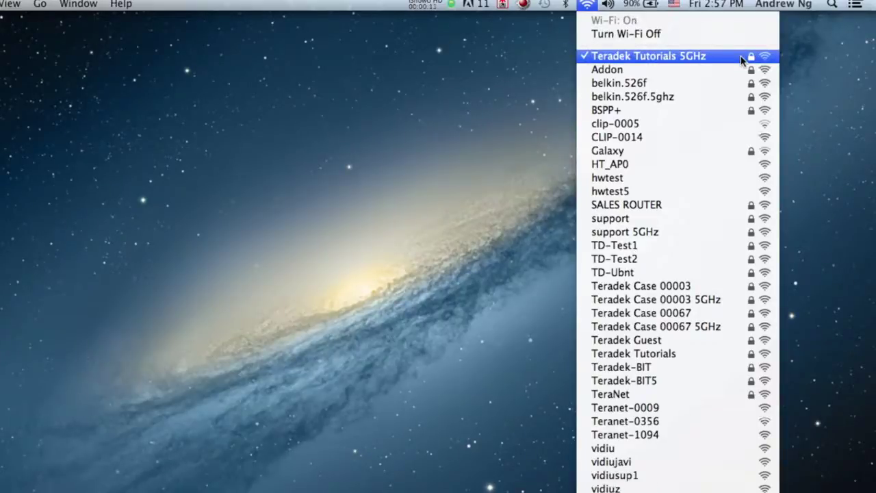
{"action": "left_click", "coordinate": [741, 56]}
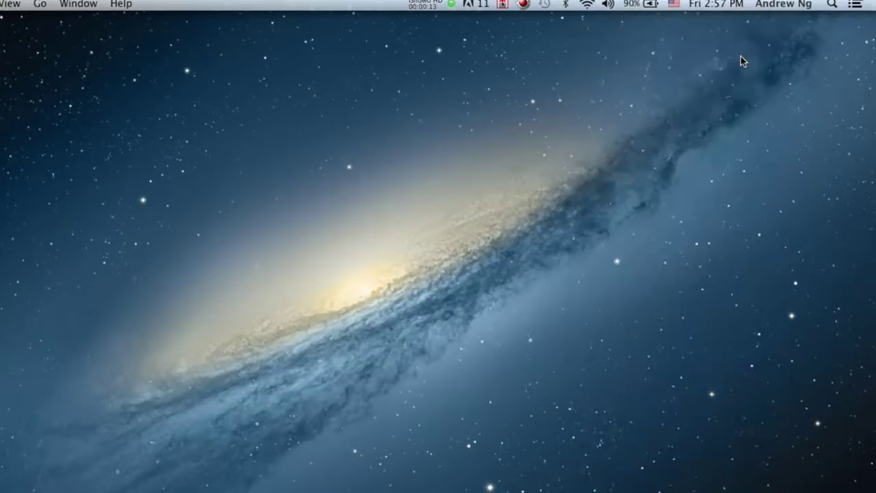
{"action": "left_click", "coordinate": [834, 4]}
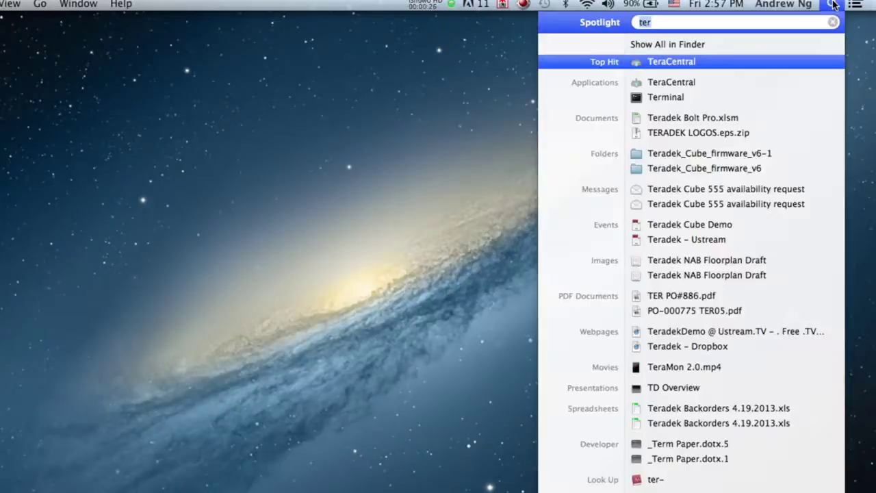
{"action": "type", "text": "tera"}
{"action": "left_click", "coordinate": [803, 62]}
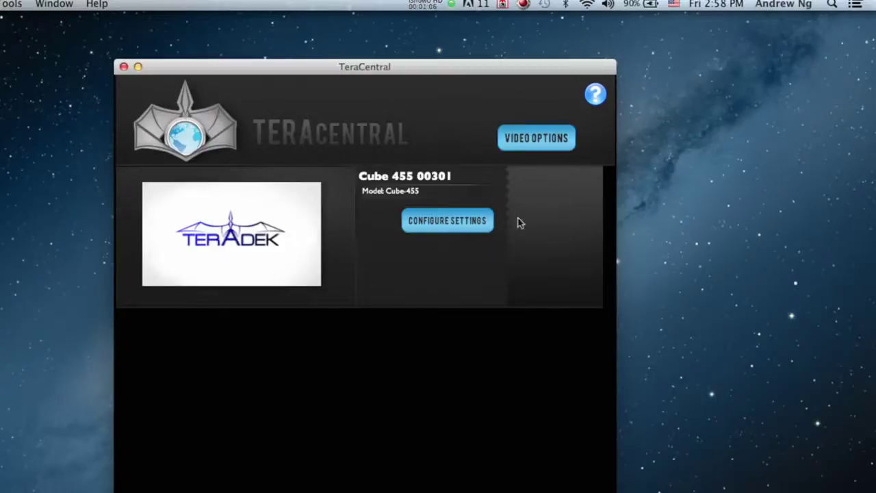
Step: Open Cube 455 00301's configuration from TeraCentral, log in, and go to Decoder Settings
{"action": "left_click", "coordinate": [456, 228]}
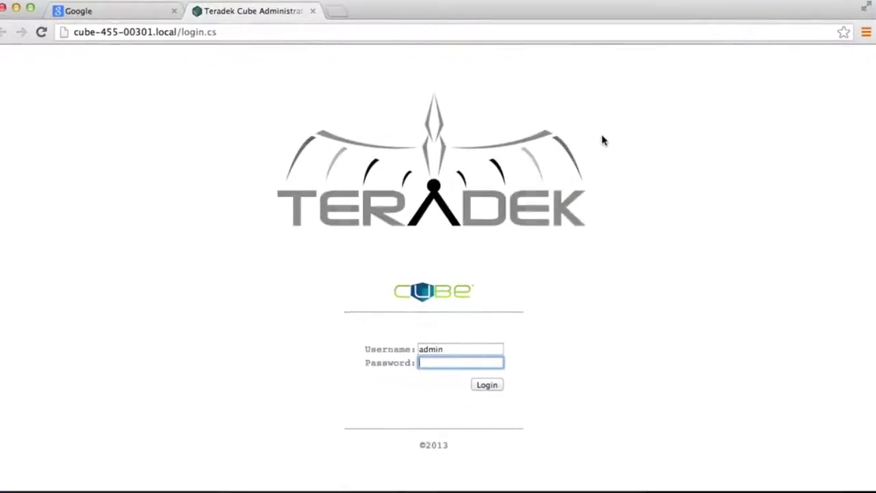
{"action": "left_click", "coordinate": [494, 387]}
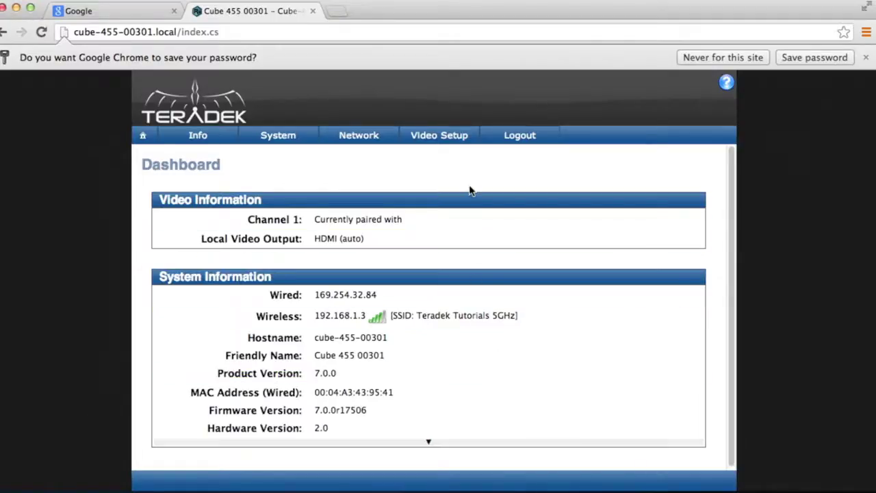
{"action": "mouse_move", "coordinate": [439, 135]}
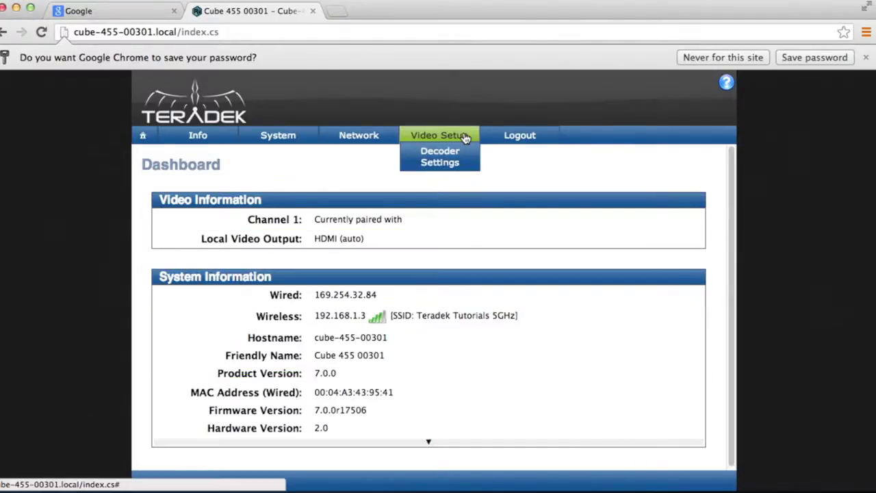
{"action": "left_click", "coordinate": [469, 158]}
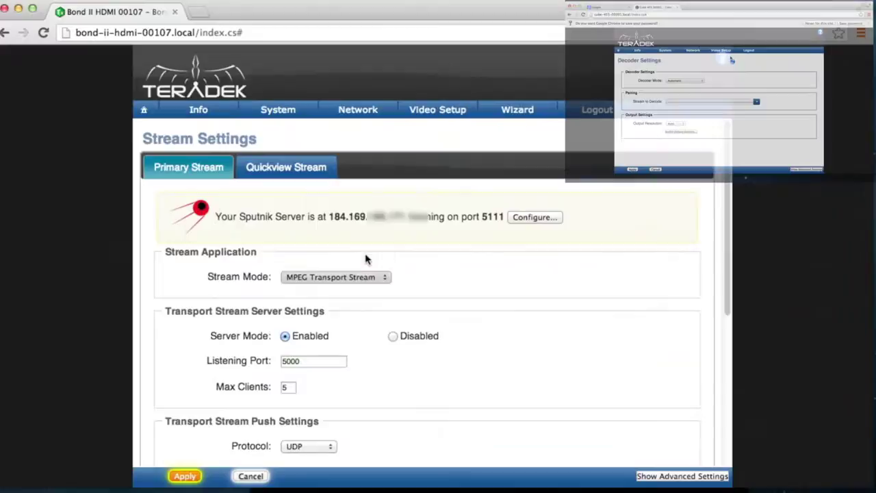
{"action": "left_click", "coordinate": [387, 277]}
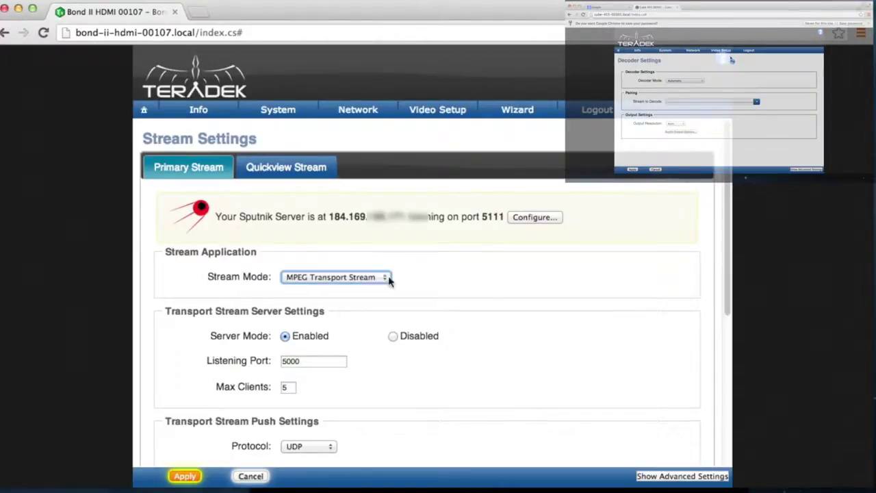
{"action": "scroll", "coordinate": [440, 408], "scroll_direction": "down", "scroll_amount": 3}
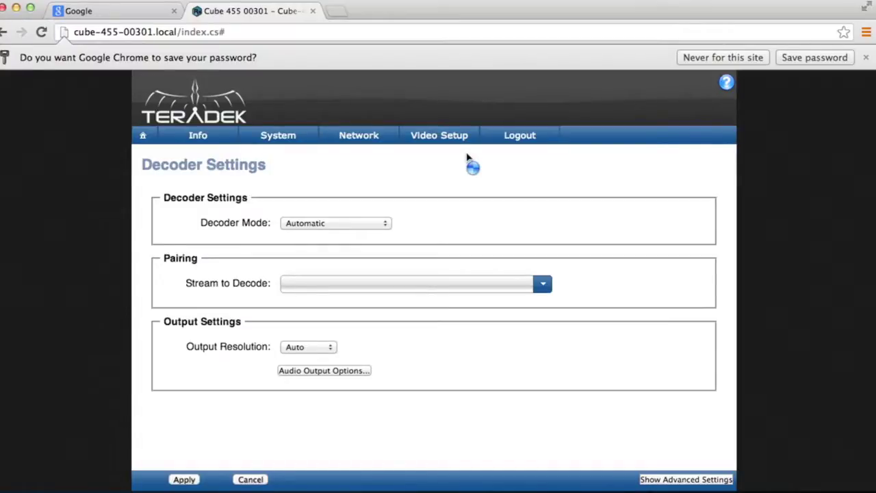
Step: Set the decoder to MPEG Transport Stream over TCP Pull from host 184.169.1, port 5000
{"action": "left_click", "coordinate": [377, 223]}
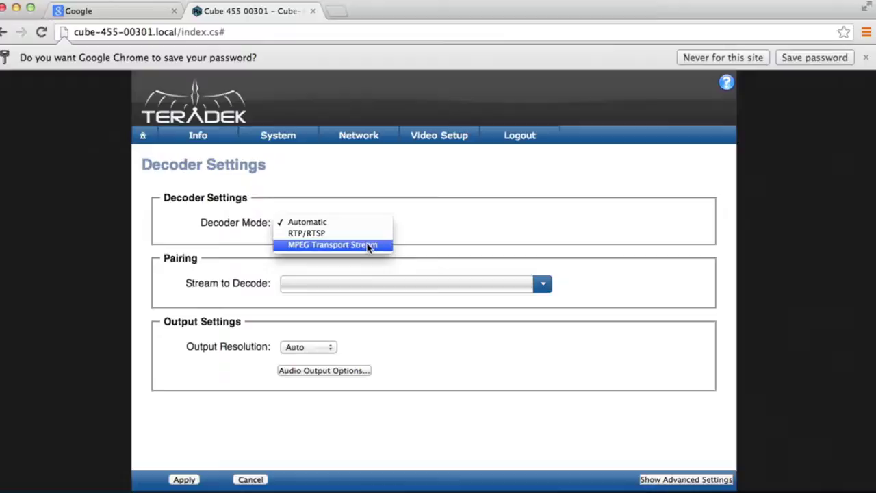
{"action": "left_click", "coordinate": [368, 245]}
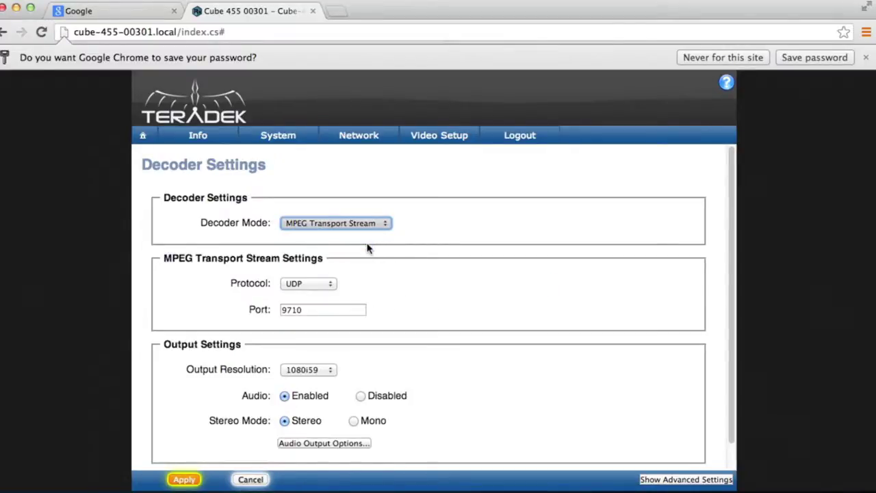
{"action": "left_click", "coordinate": [332, 283]}
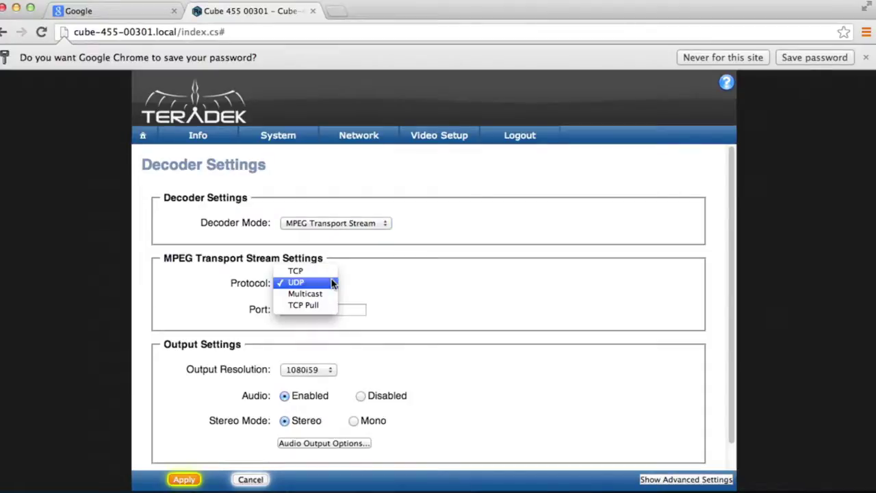
{"action": "left_click", "coordinate": [330, 306]}
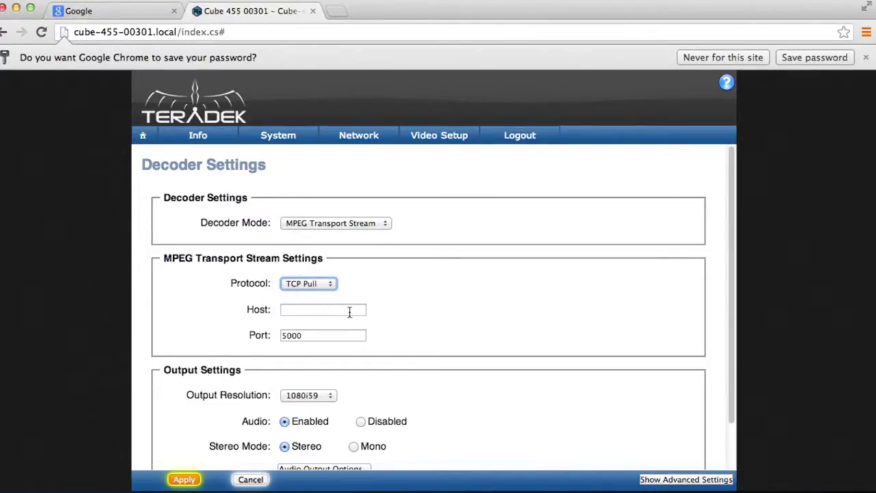
{"action": "left_click", "coordinate": [350, 311]}
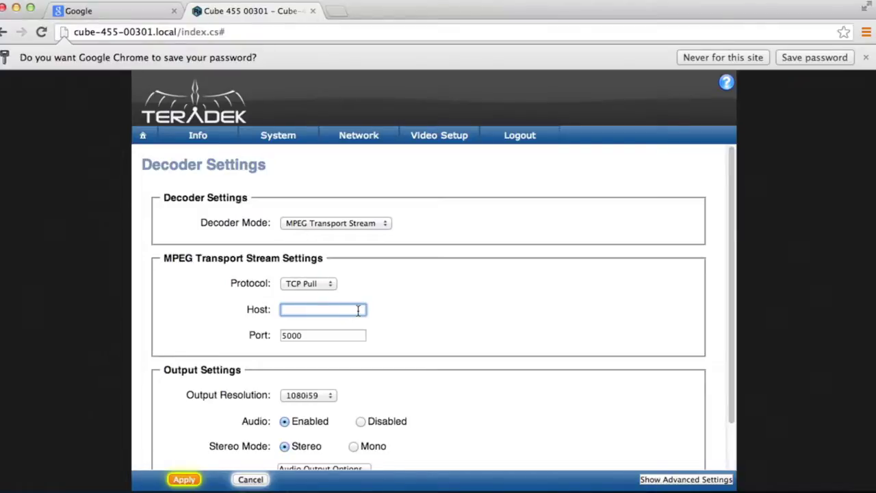
{"action": "type", "text": "184.169."}
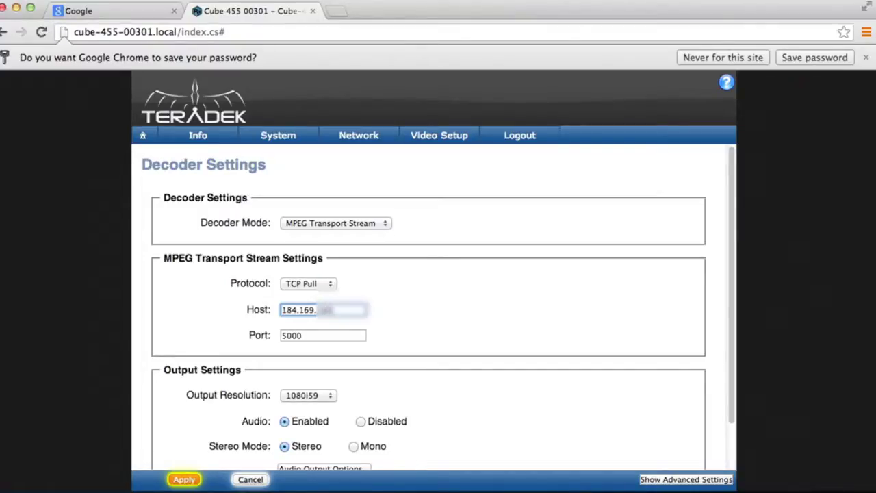
{"action": "type", "text": "1"}
{"action": "key", "text": "Tab"}
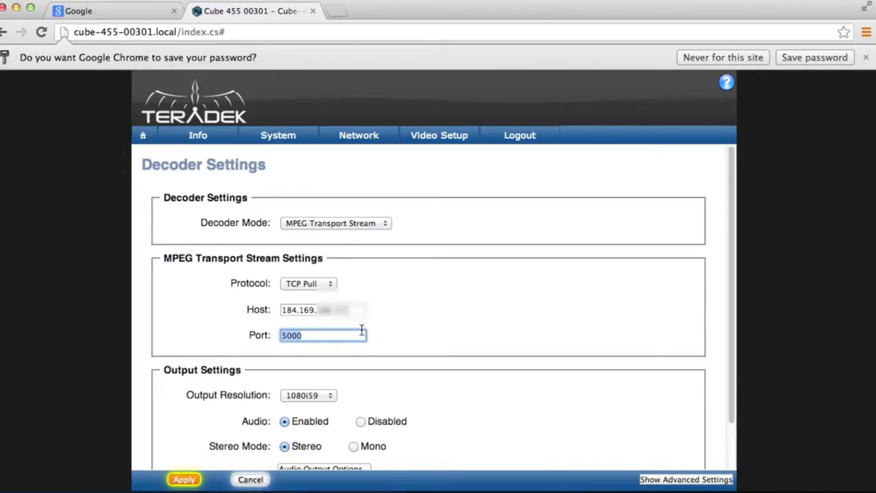
Step: Keep port 5000 and 1080i59 output resolution, and apply the decoder settings to the Cube
{"action": "left_click", "coordinate": [376, 391]}
{"action": "scroll", "coordinate": [362, 391], "scroll_direction": "down", "scroll_amount": 2}
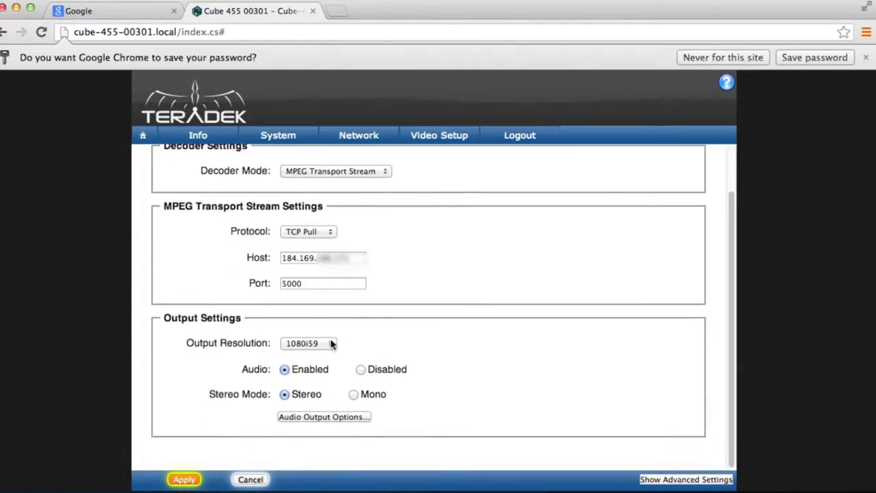
{"action": "left_click", "coordinate": [330, 345]}
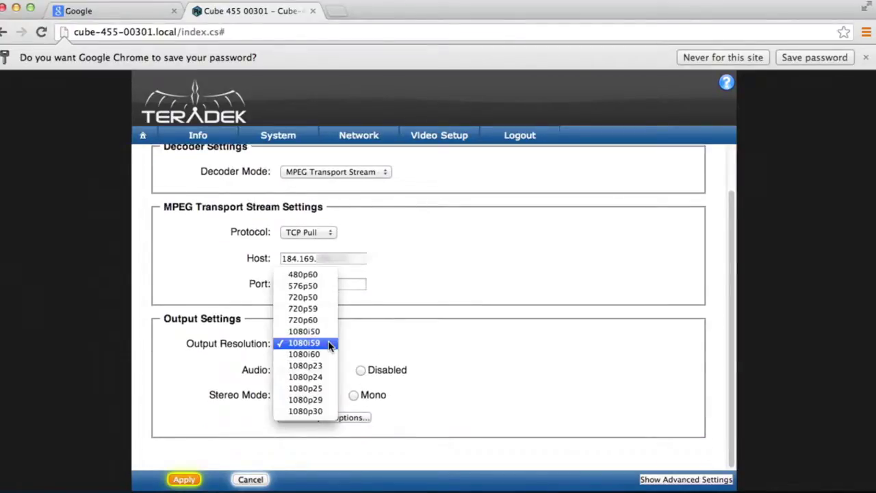
{"action": "left_click", "coordinate": [329, 346]}
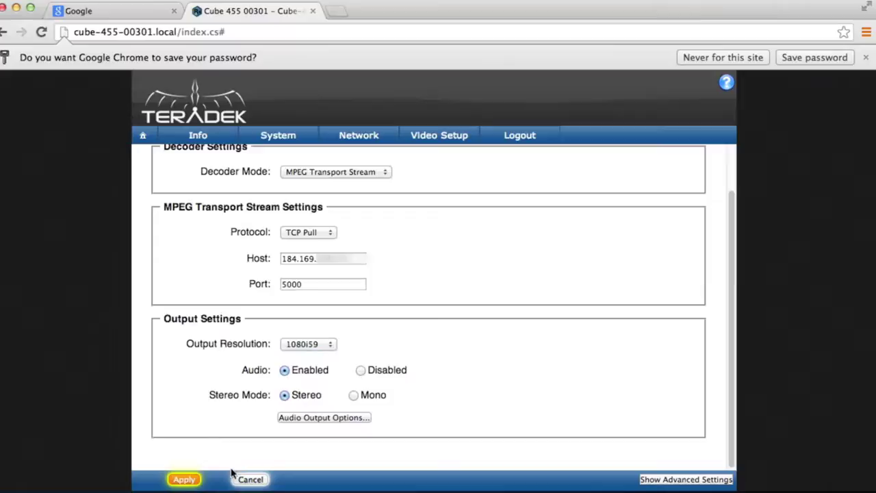
{"action": "left_click", "coordinate": [183, 479]}
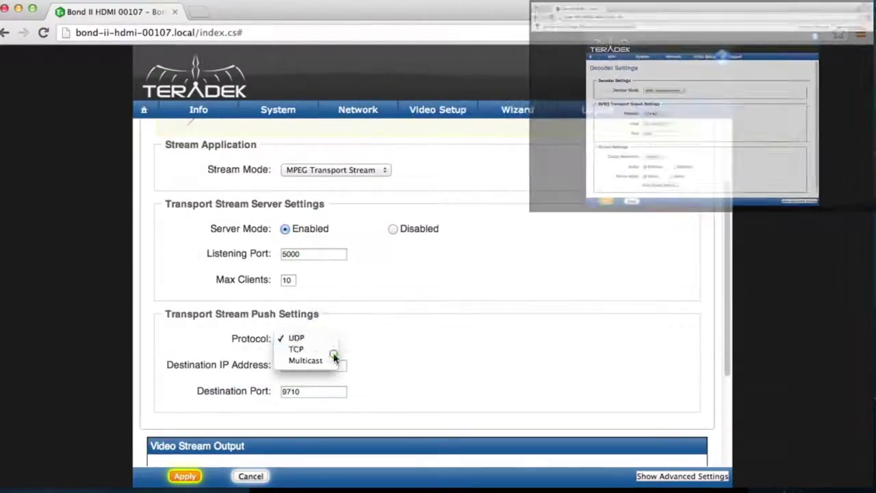
Step: Set the transport stream push to UDP, destination 192.168.1.25, port 9710
{"action": "left_click", "coordinate": [331, 349]}
{"action": "left_click", "coordinate": [331, 350]}
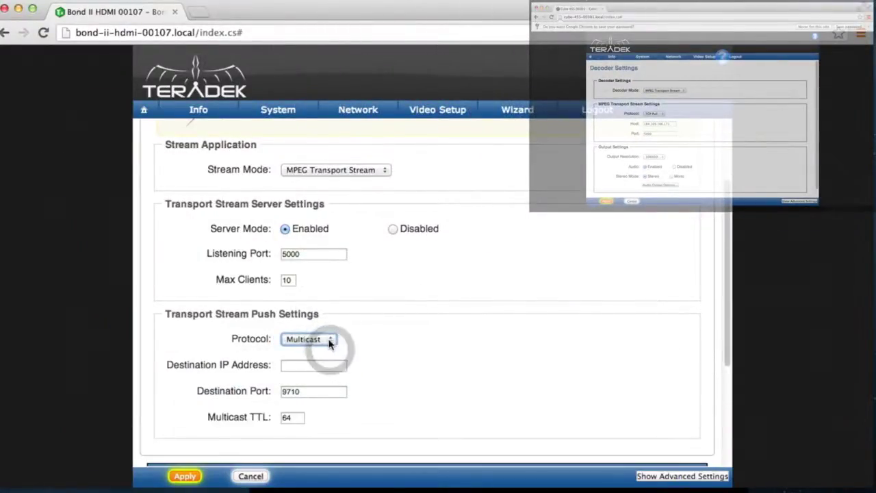
{"action": "left_click", "coordinate": [329, 339]}
{"action": "left_click", "coordinate": [327, 315]}
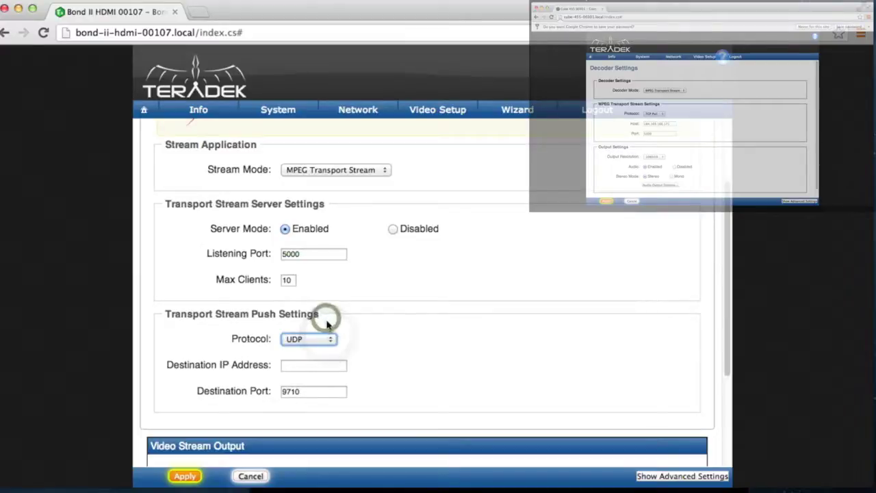
{"action": "left_click", "coordinate": [331, 364]}
{"action": "type", "text": "192.168"}
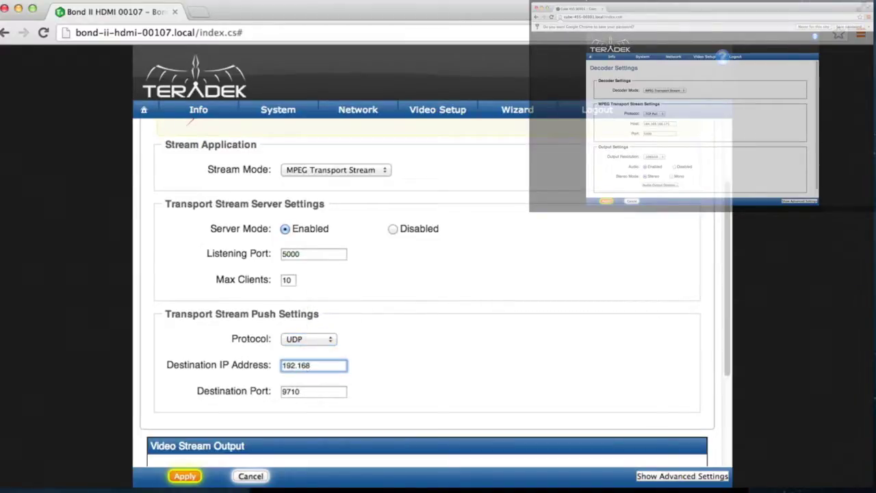
{"action": "type", "text": ".1.25"}
{"action": "left_click", "coordinate": [346, 359]}
{"action": "scroll", "coordinate": [387, 380], "scroll_direction": "down", "scroll_amount": 3}
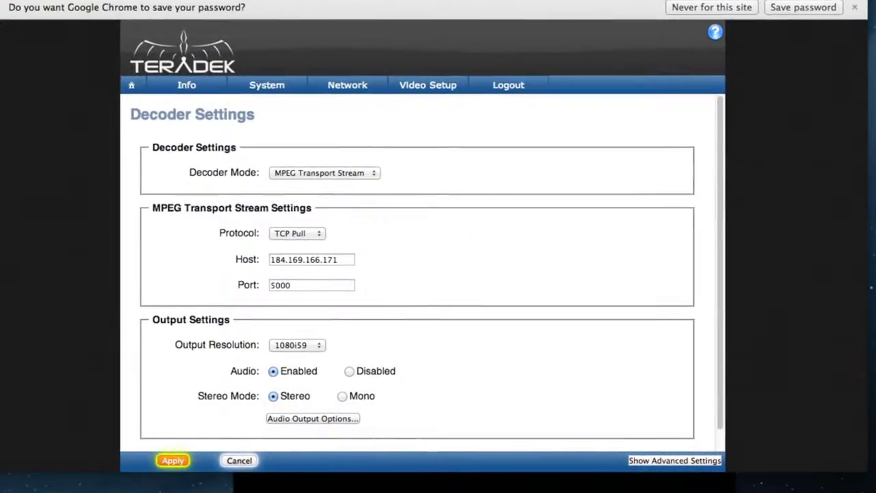
Step: Switch the decoder protocol from TCP Pull to UDP on port 9710 and apply it
{"action": "left_click", "coordinate": [314, 241]}
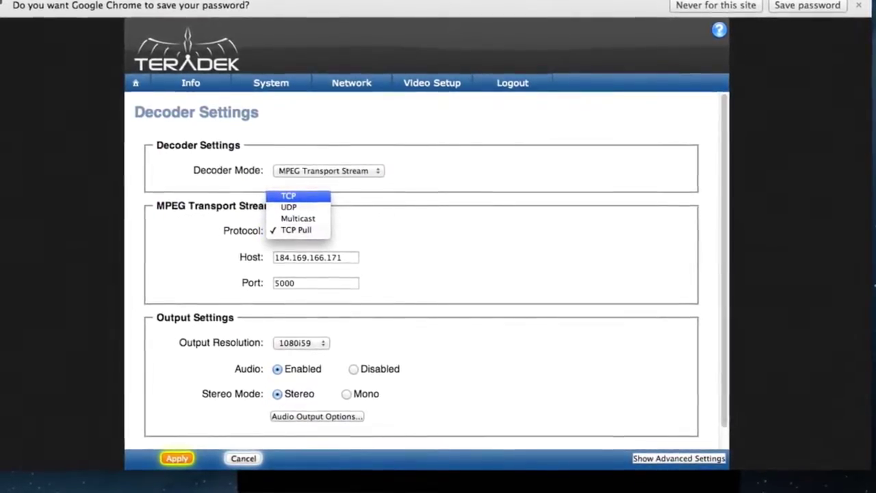
{"action": "left_click", "coordinate": [320, 206]}
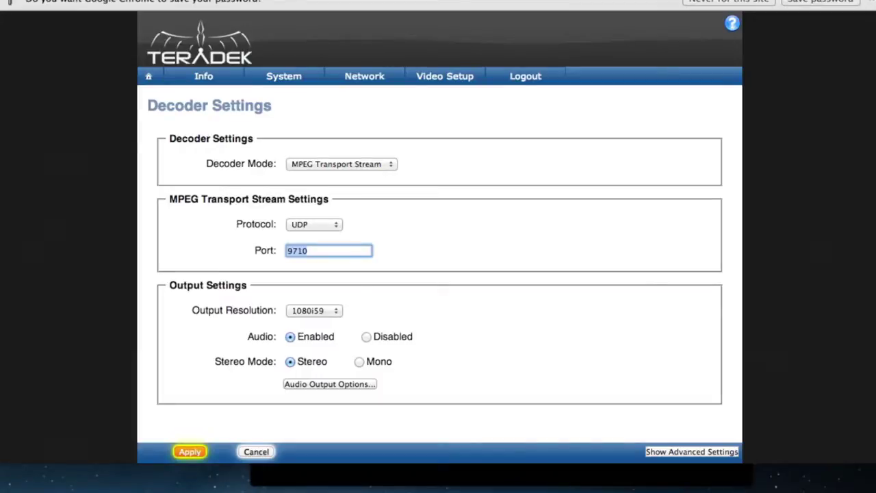
{"action": "left_click", "coordinate": [188, 452]}
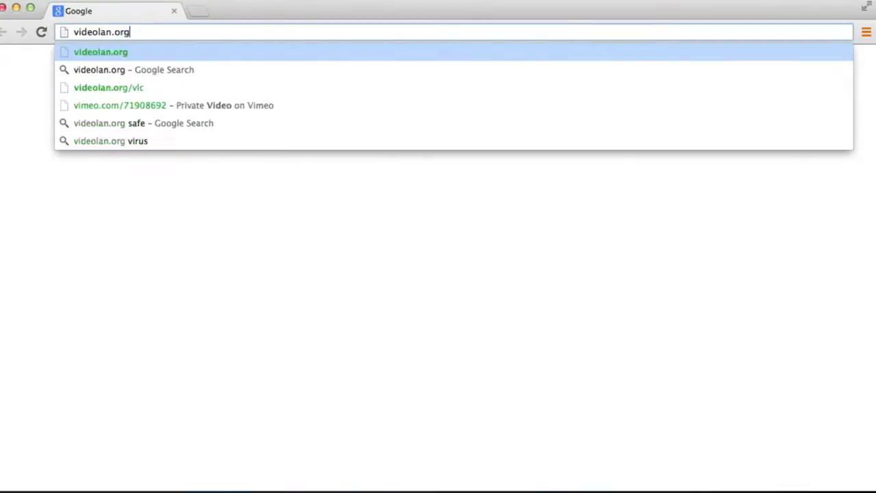
Step: Load videolan.org in Chrome to reach the VLC download page
{"action": "key", "text": "Return"}
{"action": "type", "text": "vlc"}
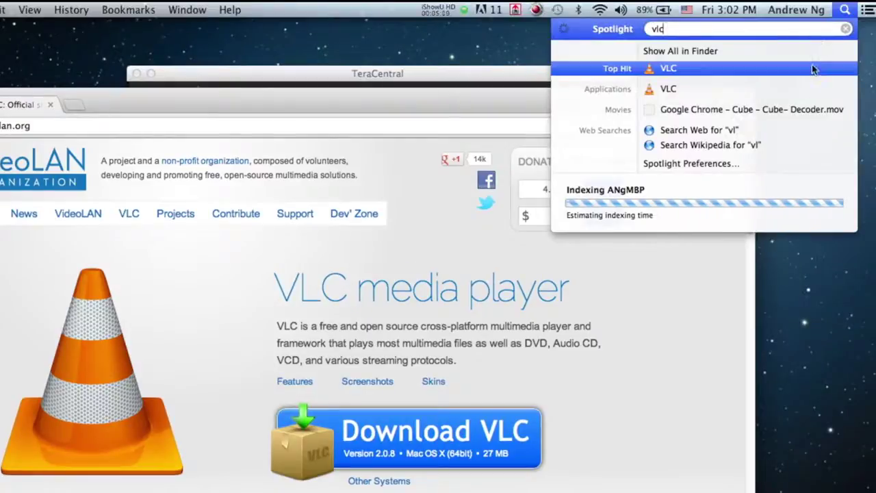
Step: Launch VLC and enter tcp://184.169.:5000 as the network stream URL
{"action": "key", "text": "Escape"}
{"action": "left_click", "coordinate": [68, 11]}
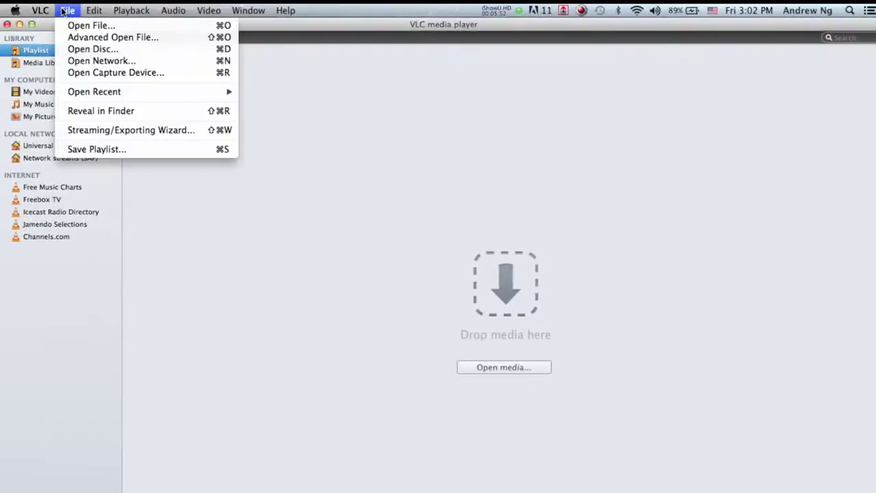
{"action": "left_click", "coordinate": [85, 62]}
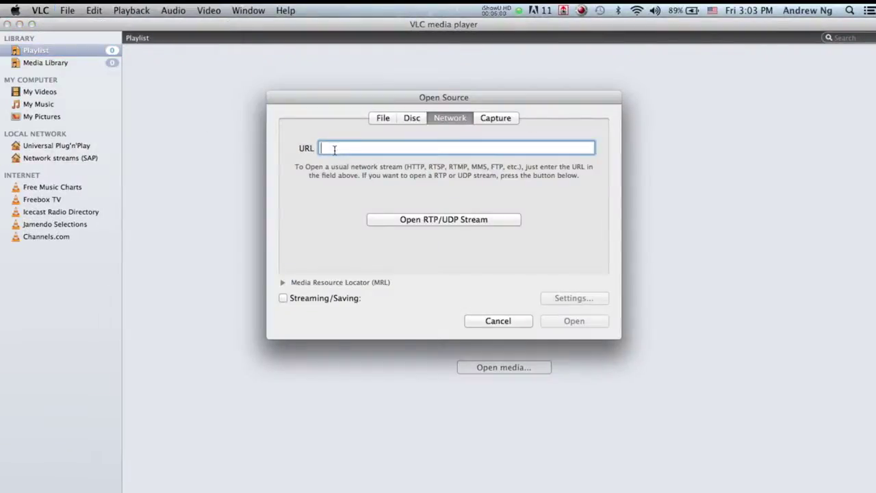
{"action": "type", "text": "tcp:"}
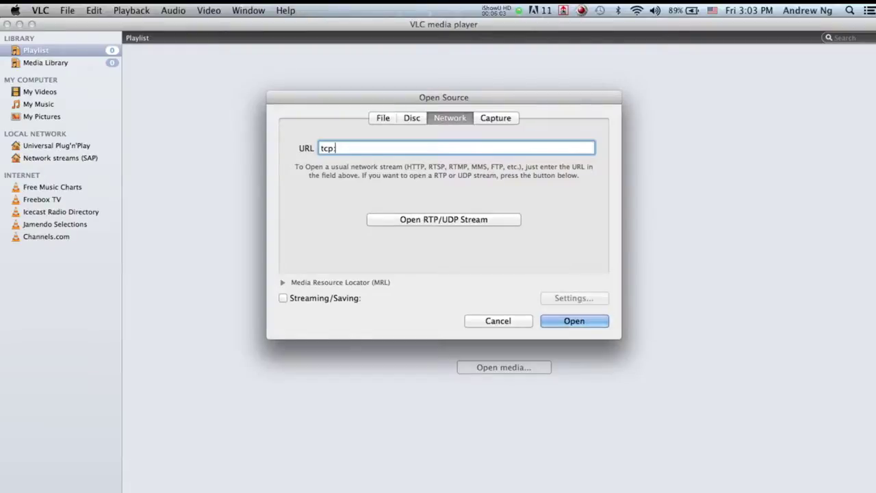
{"action": "type", "text": "//"}
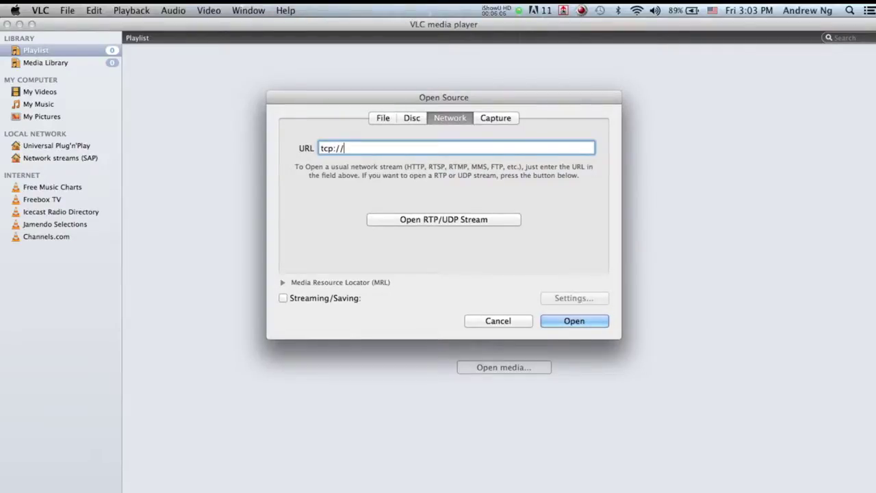
{"action": "type", "text": "184.169."}
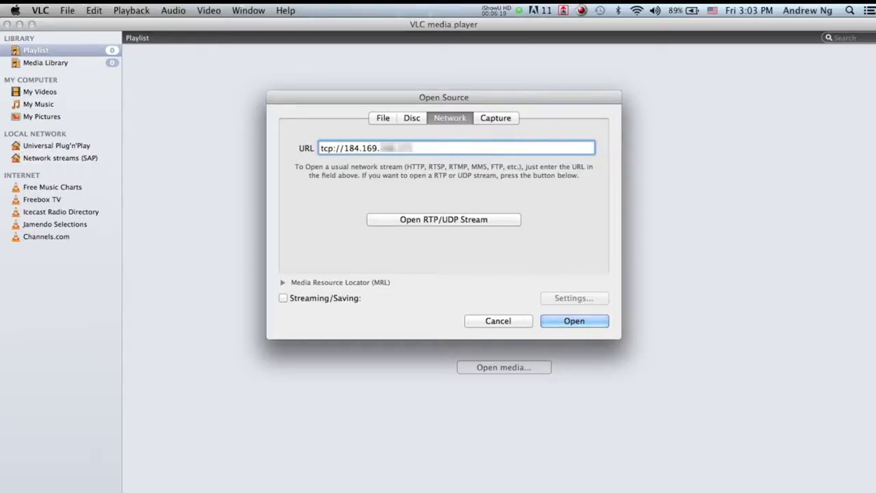
{"action": "type", "text": ":"}
{"action": "type", "text": "5000"}
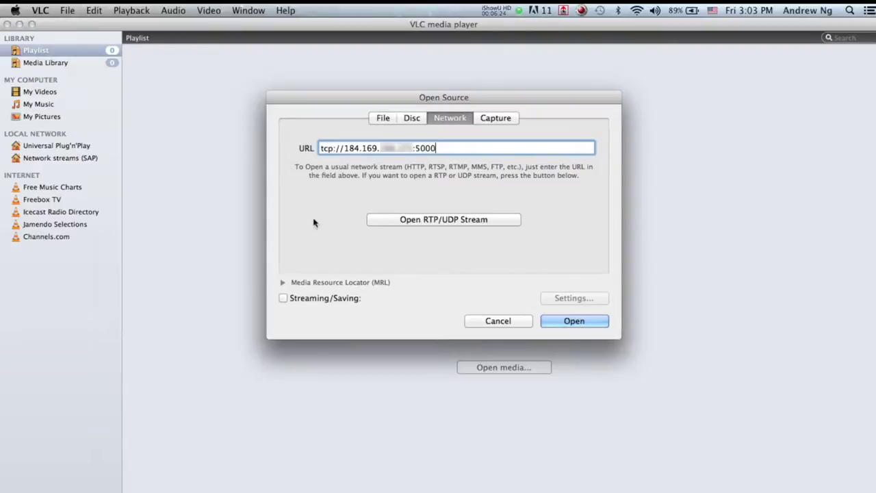